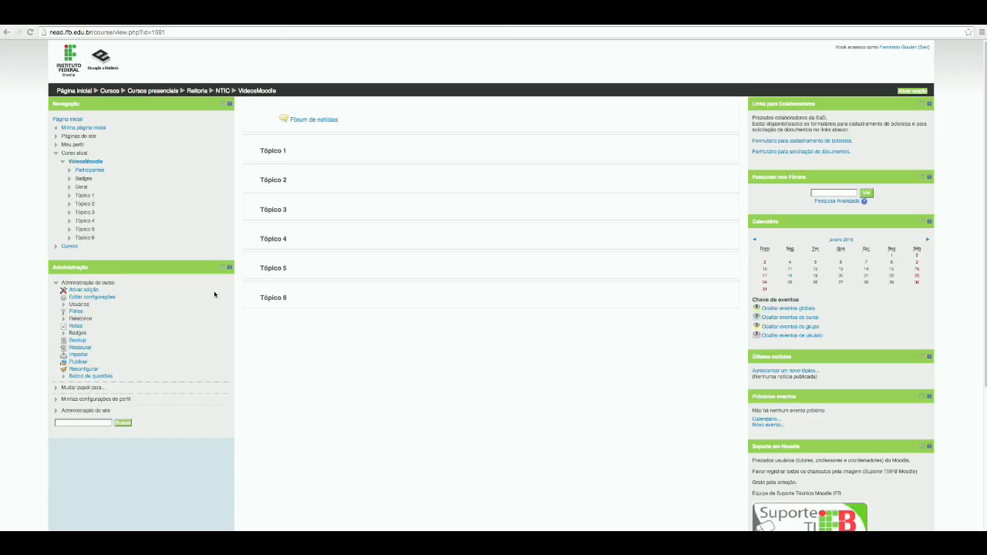
Turn on editing for the VideosMoodle course and start adding a Fórum activity to Tópico 1
left_click(906, 92)
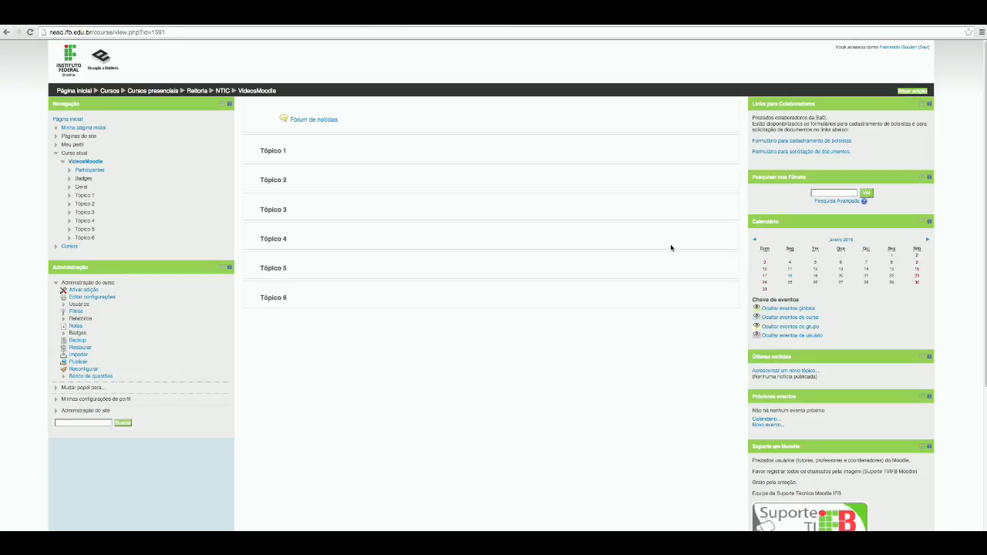
left_click(908, 94)
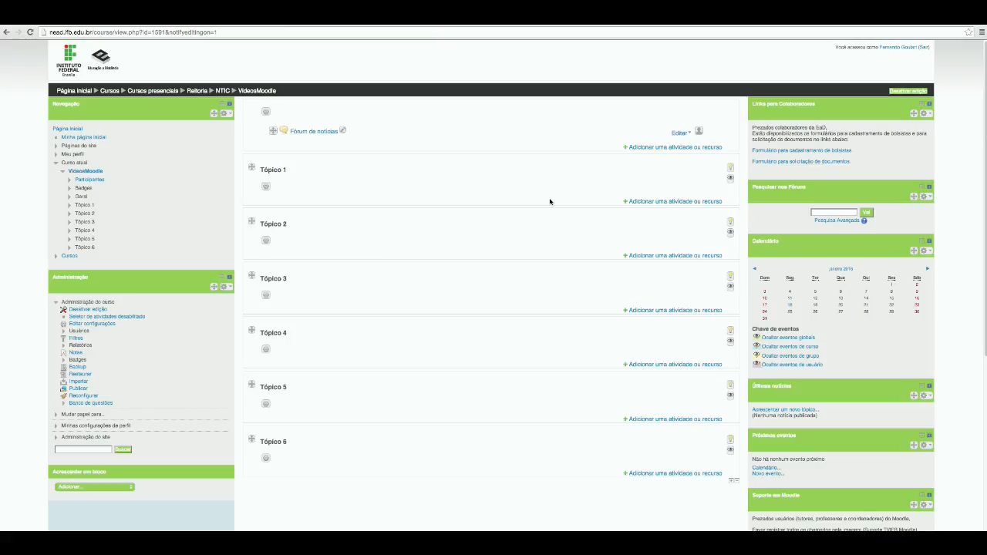
left_click(671, 202)
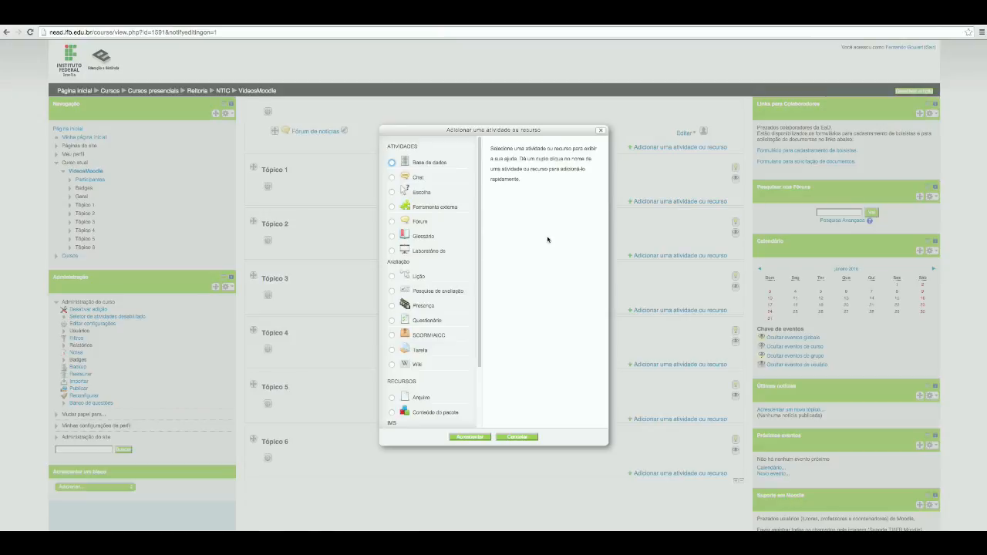
left_click(391, 223)
left_click(469, 437)
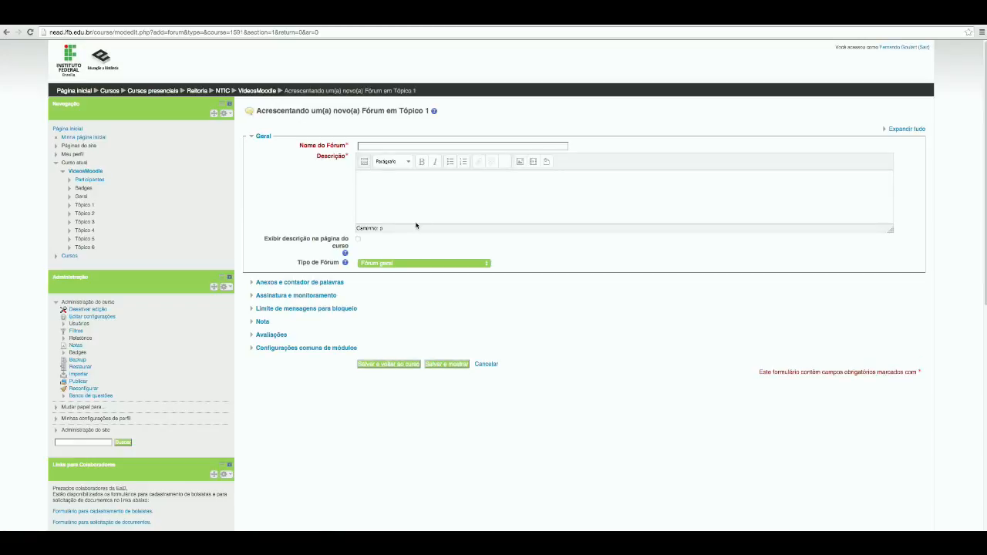
Name the forum "Fórum técnico", describe it as "Fórum de discussão sobre o assunto xxxx" and choose Fórum geral as its type
left_click(916, 130)
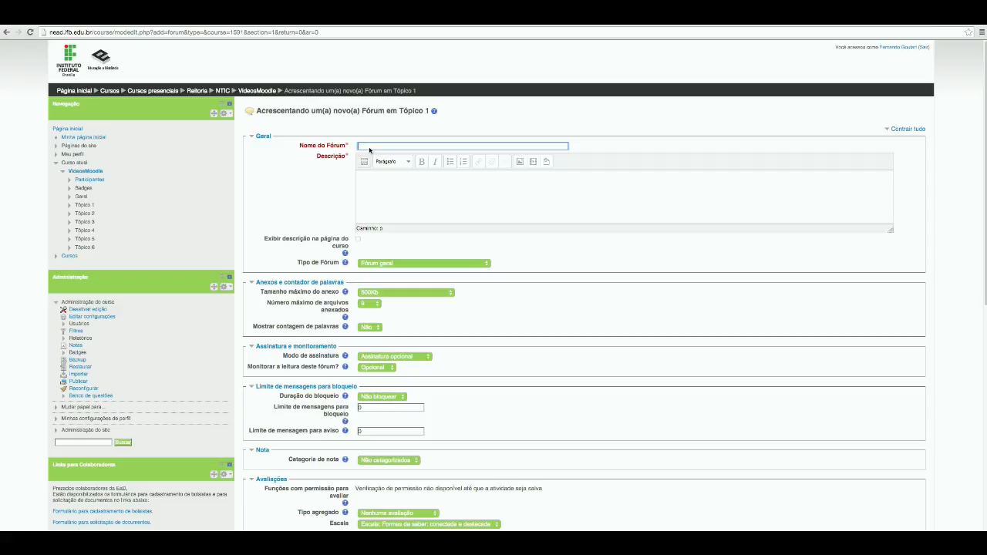
type("Fórum técnico")
left_click(372, 187)
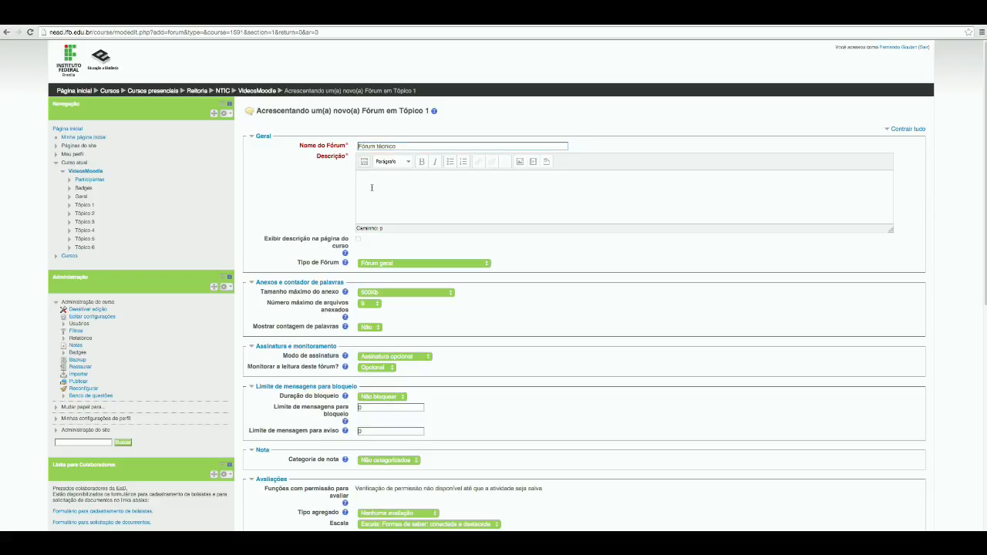
type("Fórum do discuss")
type("ão sobre o assunto xxxx")
left_click(487, 266)
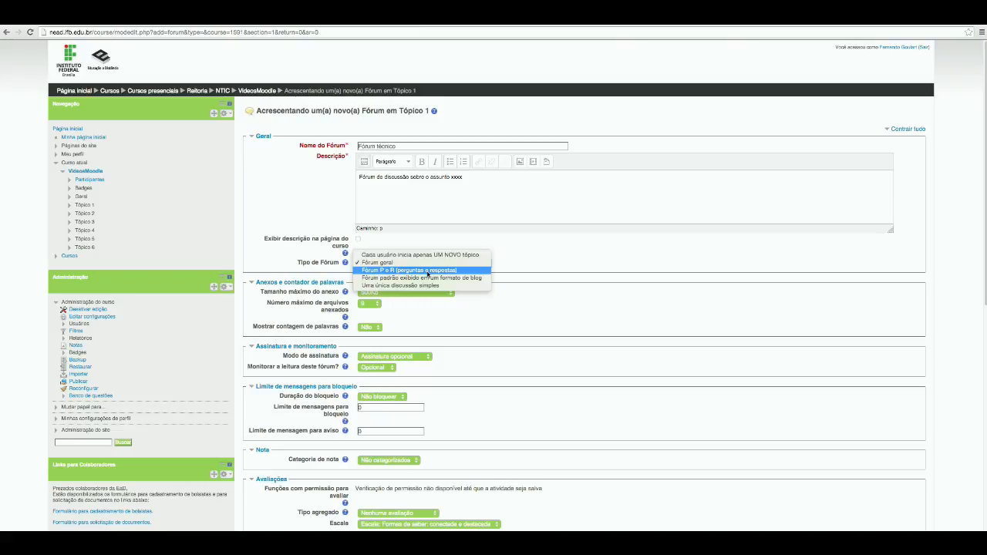
left_click(388, 263)
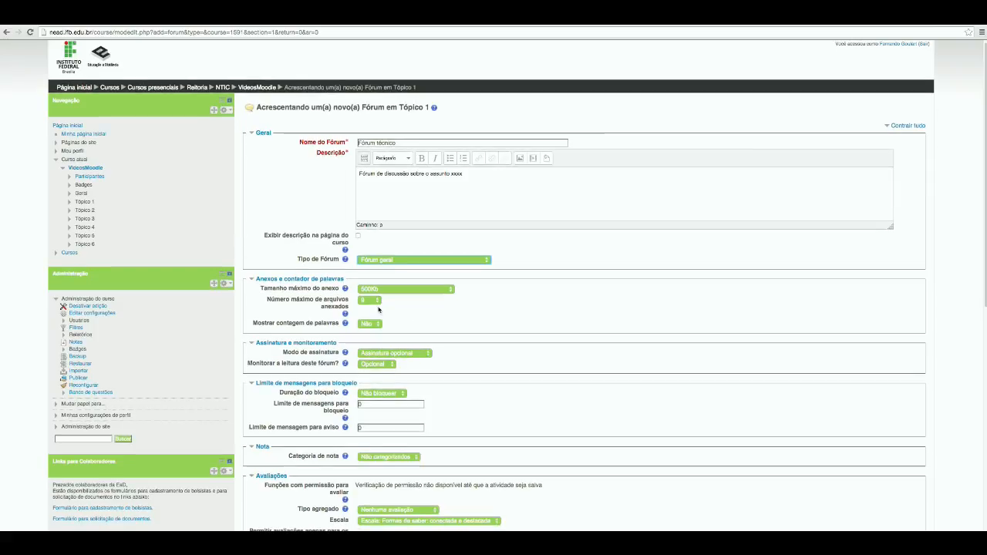
Set the forum's maximum number of attached files to 3
scroll(380, 310, "down", 1)
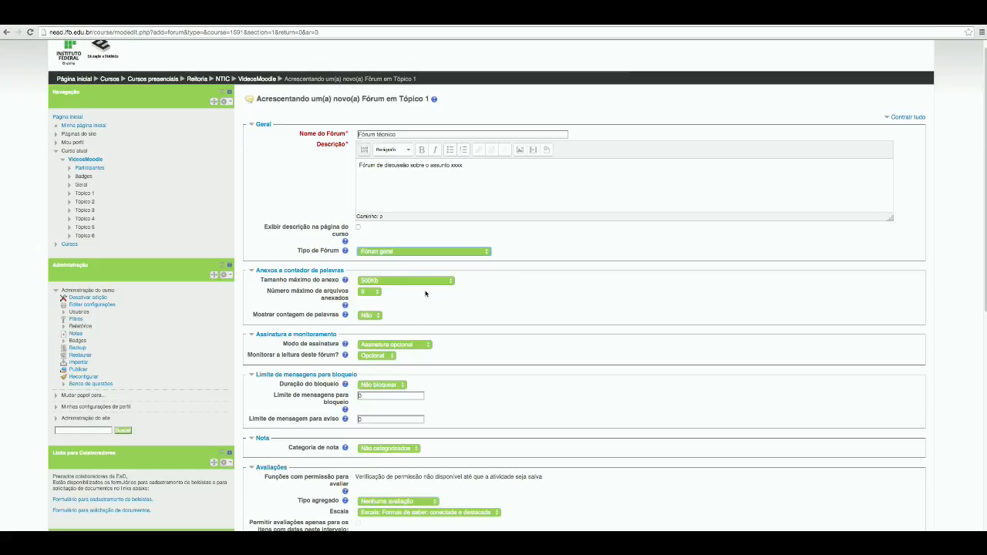
left_click(378, 294)
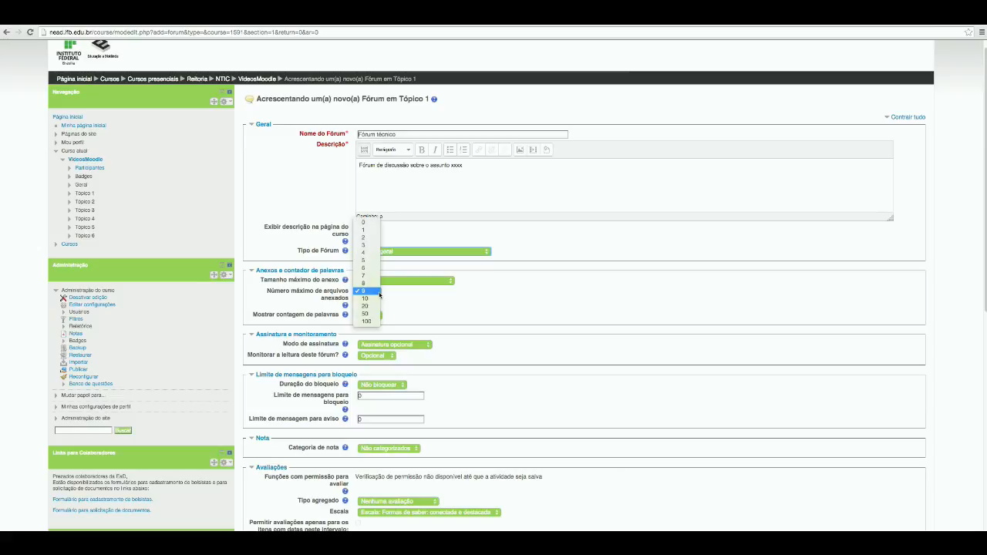
left_click(364, 251)
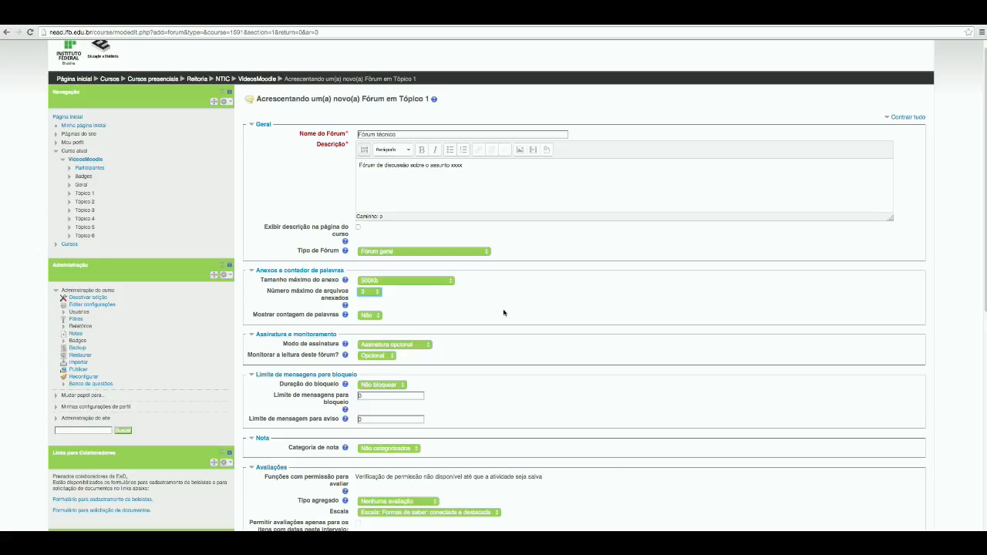
Set the aggregate type in the forum's Avaliações settings to Avaliação máxima
scroll(533, 289, "down", 1)
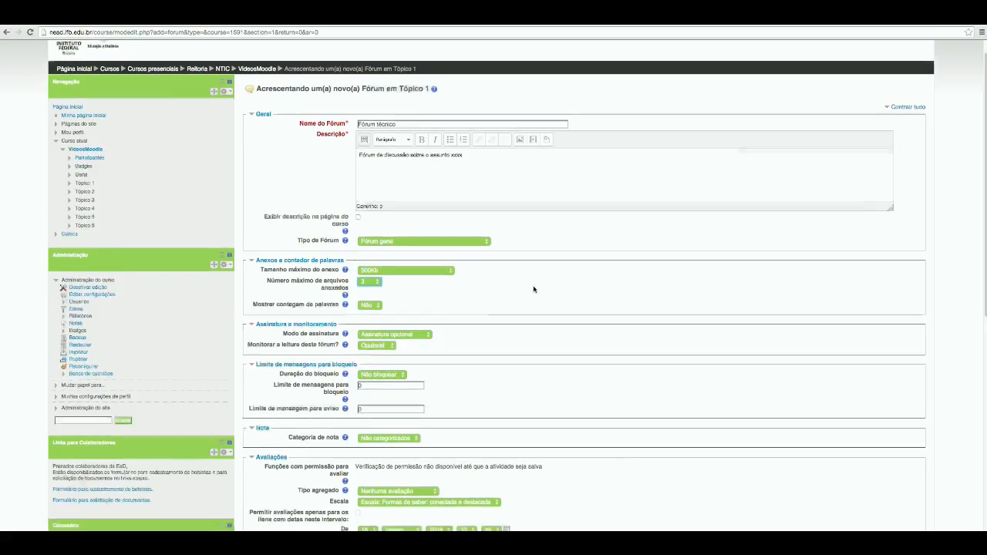
scroll(533, 289, "down", 5)
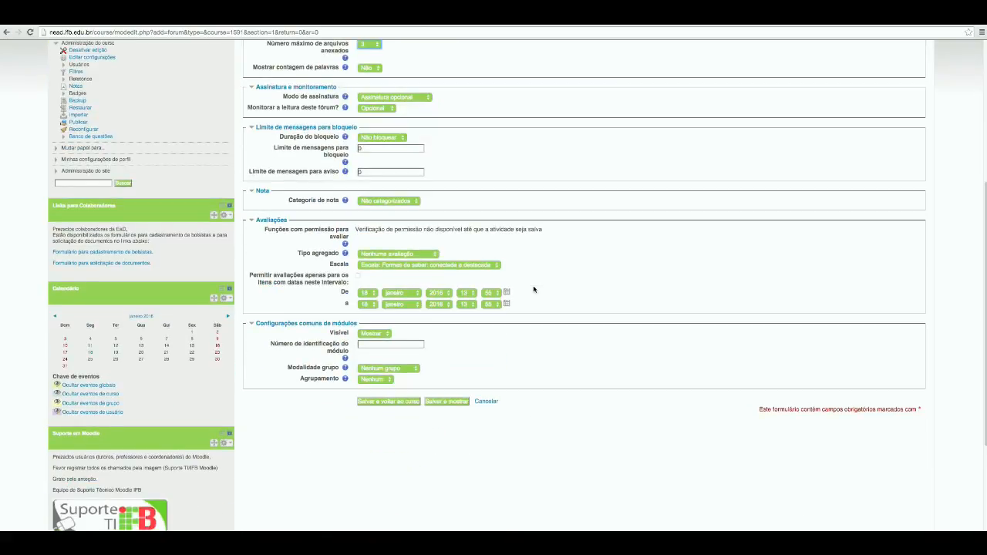
scroll(533, 289, "up", 2)
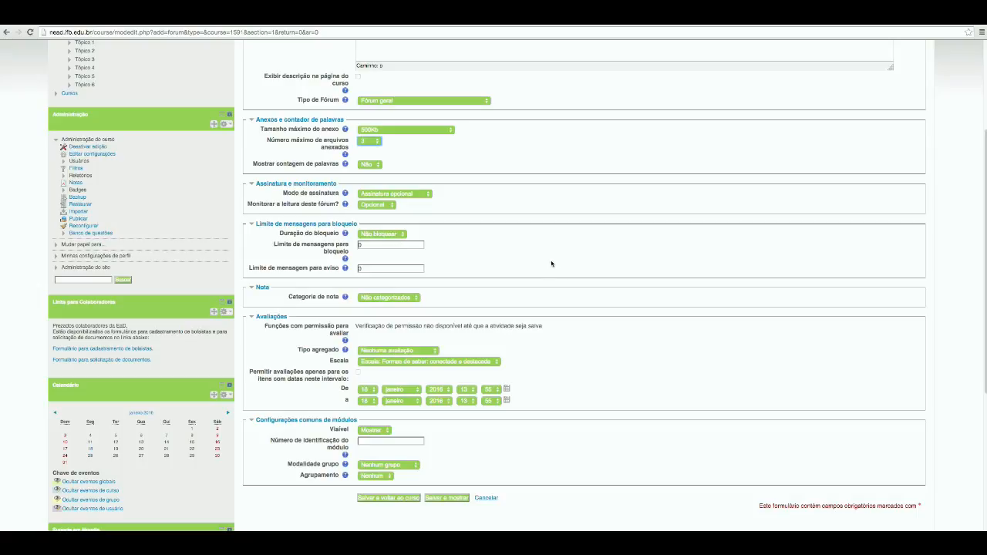
scroll(551, 264, "down", 2)
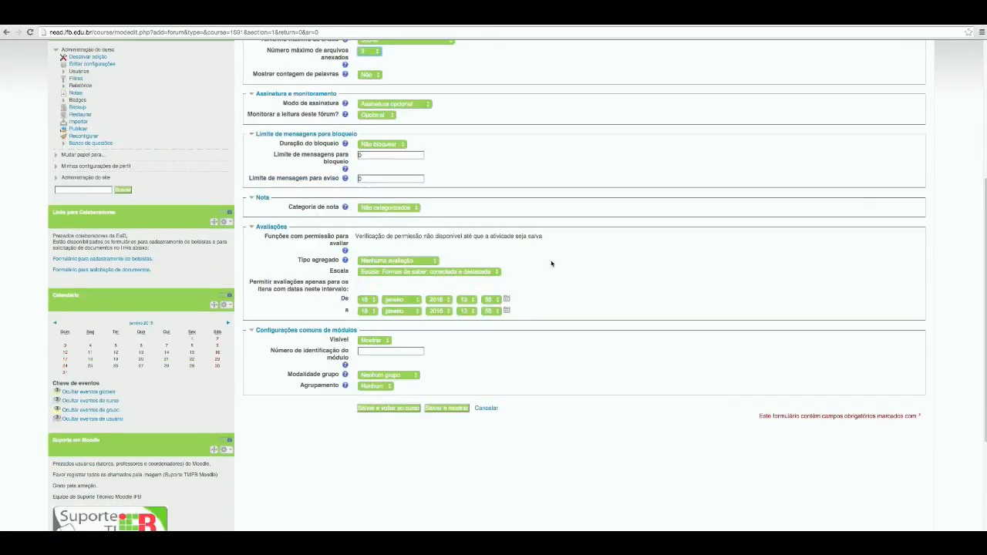
scroll(540, 258, "down", 3)
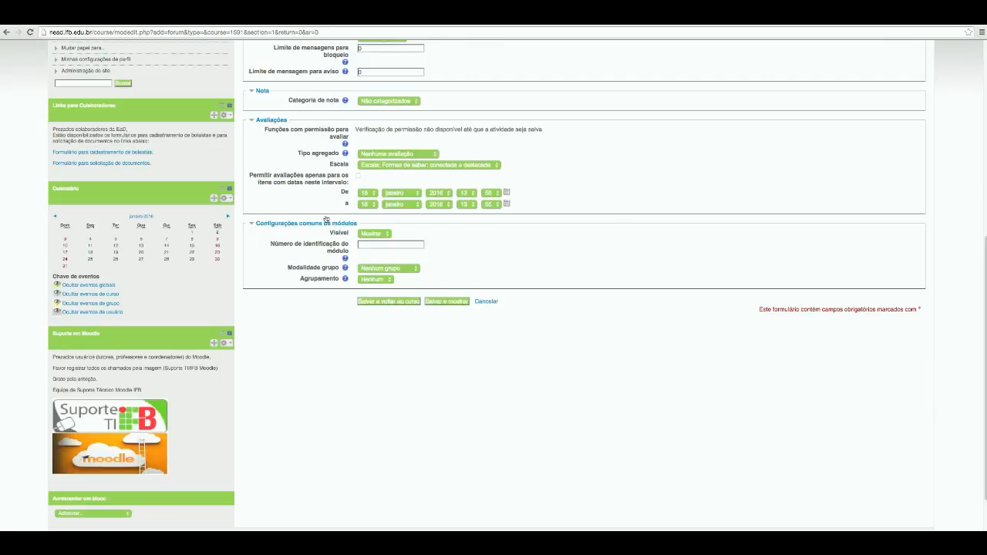
left_click(435, 155)
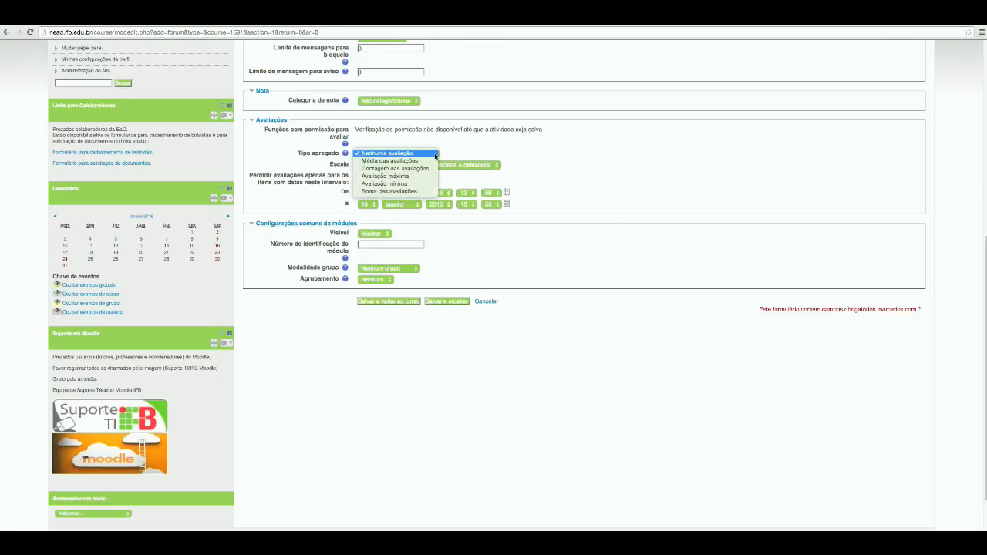
left_click(408, 153)
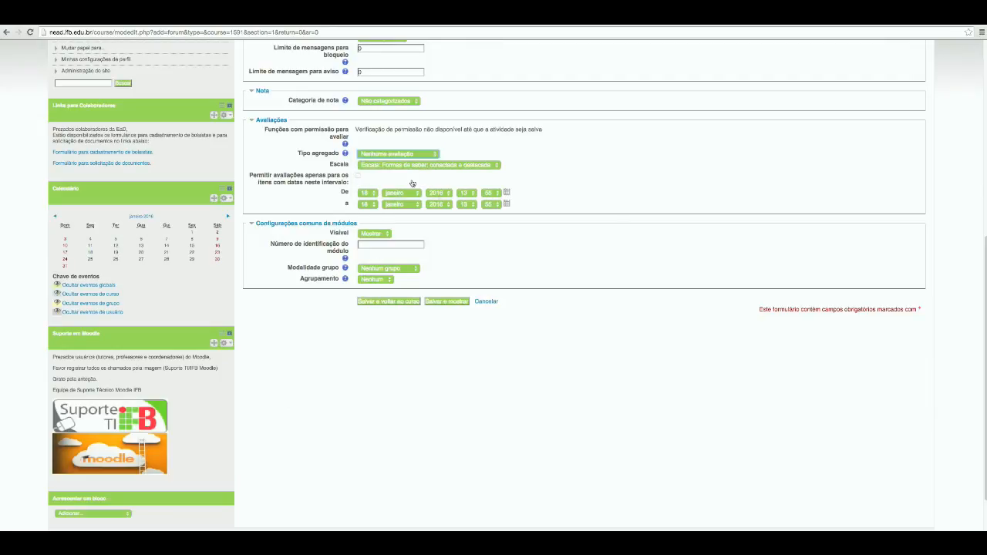
left_click(436, 155)
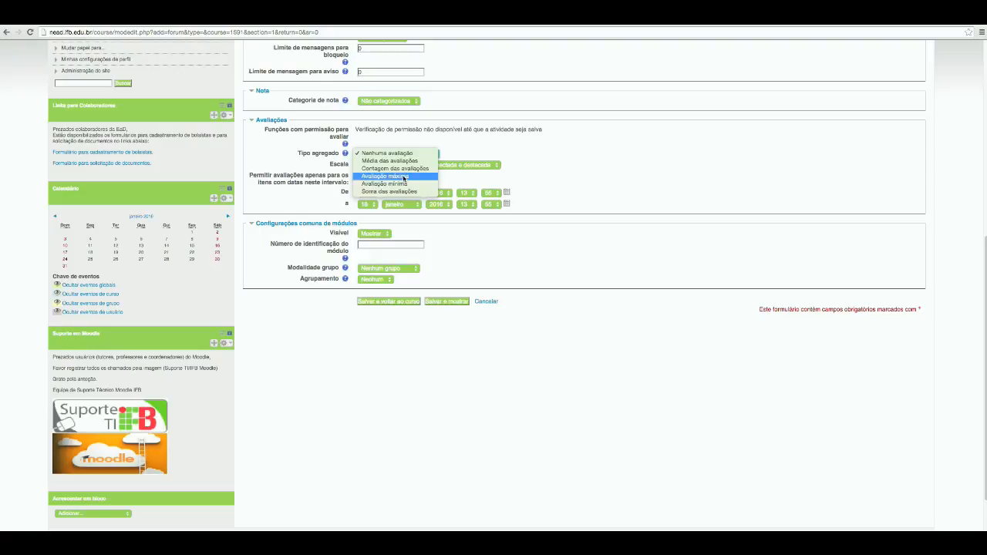
left_click(405, 177)
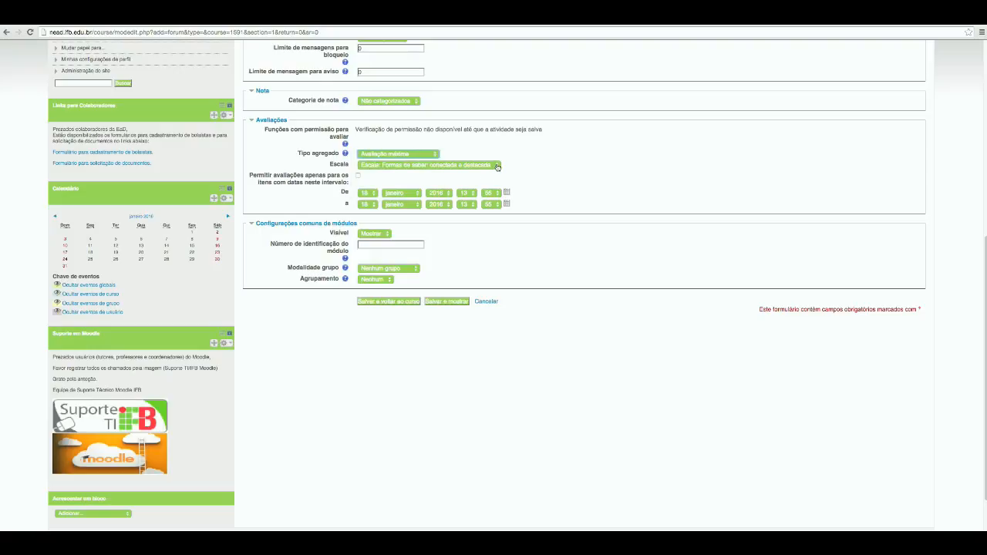
Set the forum's rating scale to 20 and save the forum, returning to the course
left_click(498, 166)
scroll(441, 245, "down", 5)
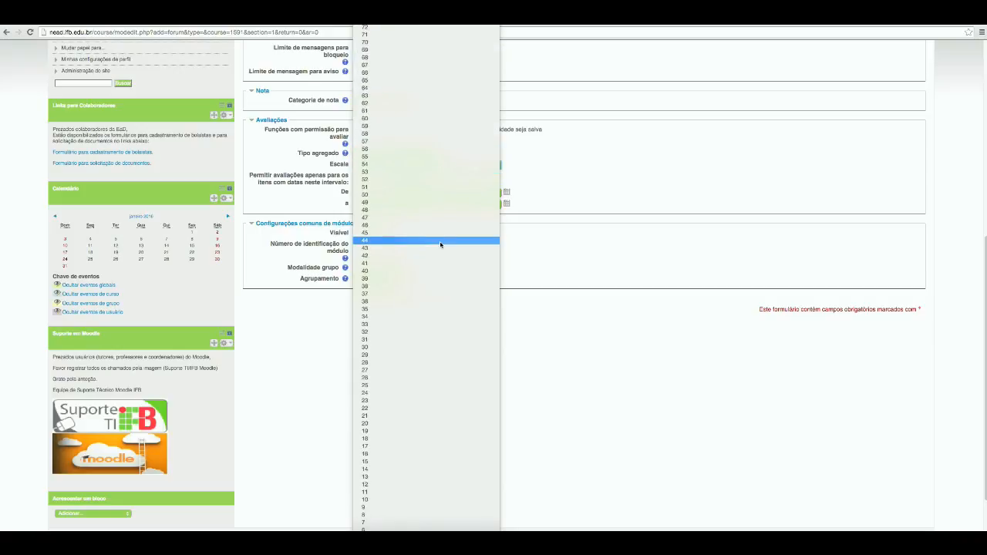
scroll(439, 246, "down", 3)
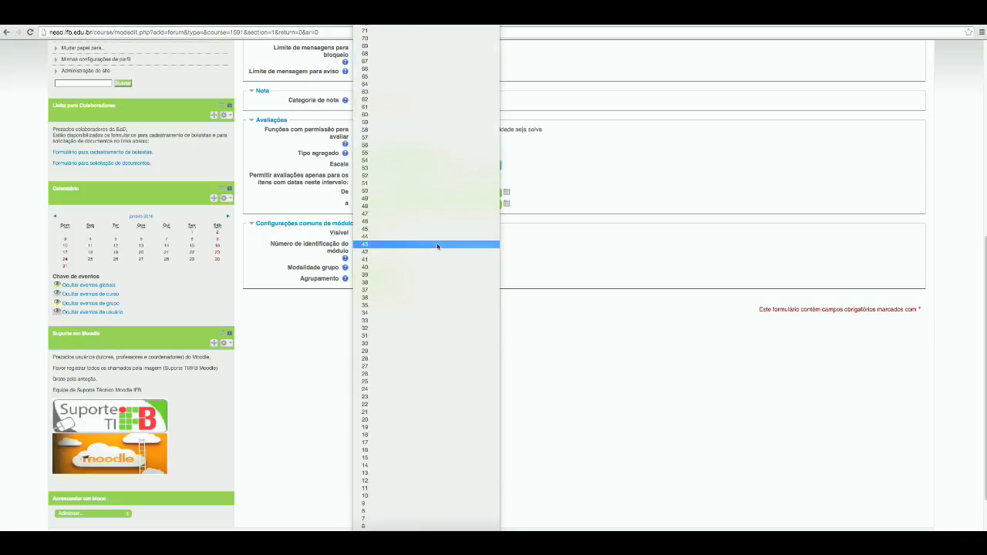
left_click(367, 420)
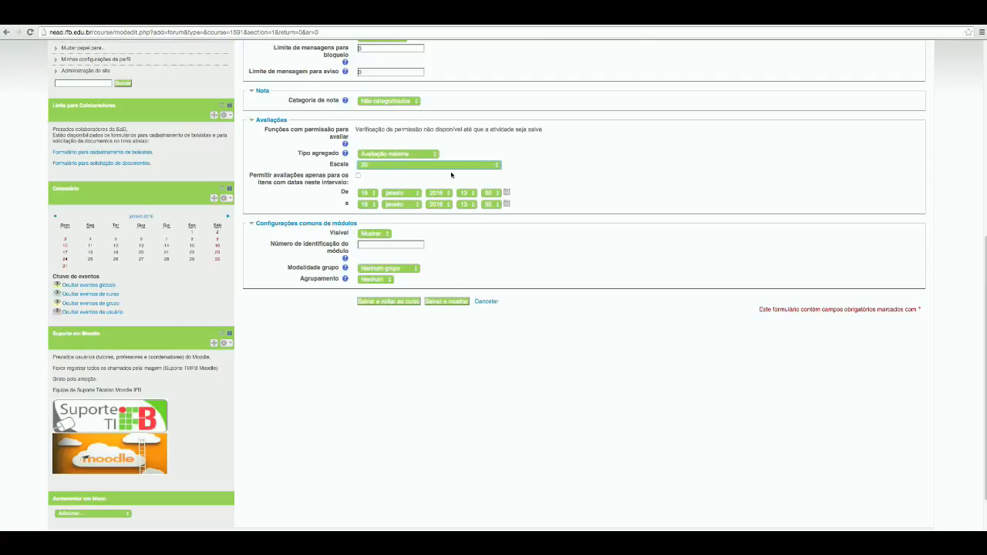
left_click(495, 166)
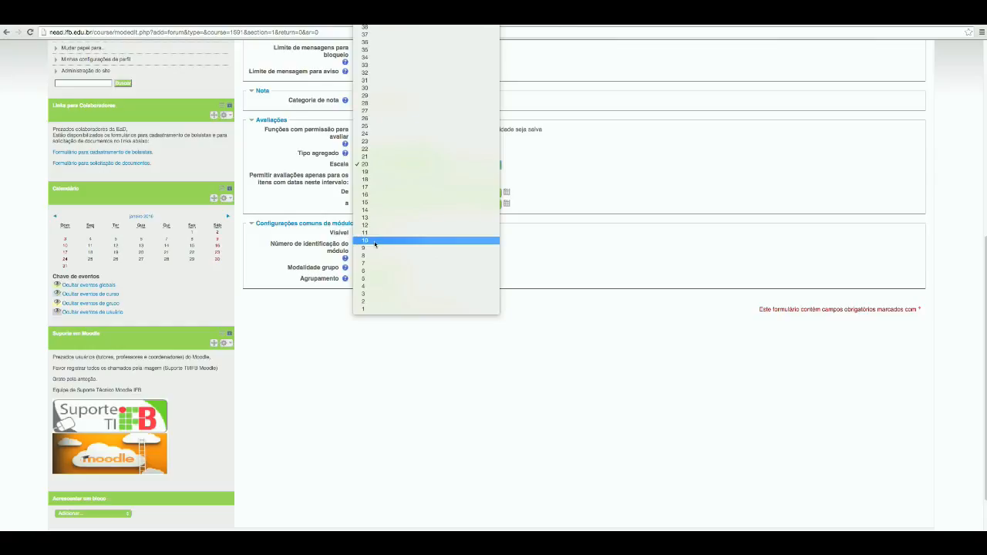
left_click(584, 196)
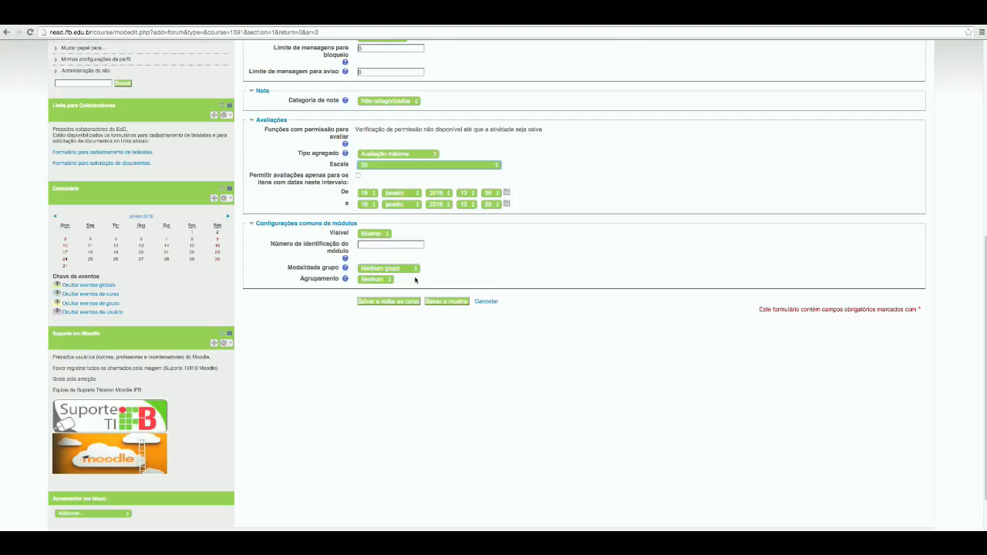
left_click(407, 302)
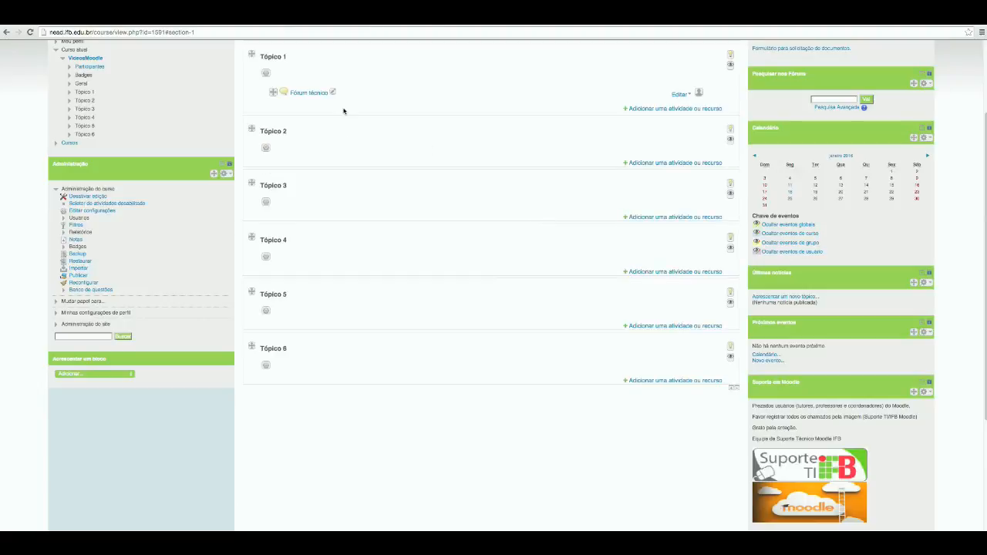
Open Fórum técnico and start a new discussion topic with the subject "Atividade da aula 01"
left_click(323, 94)
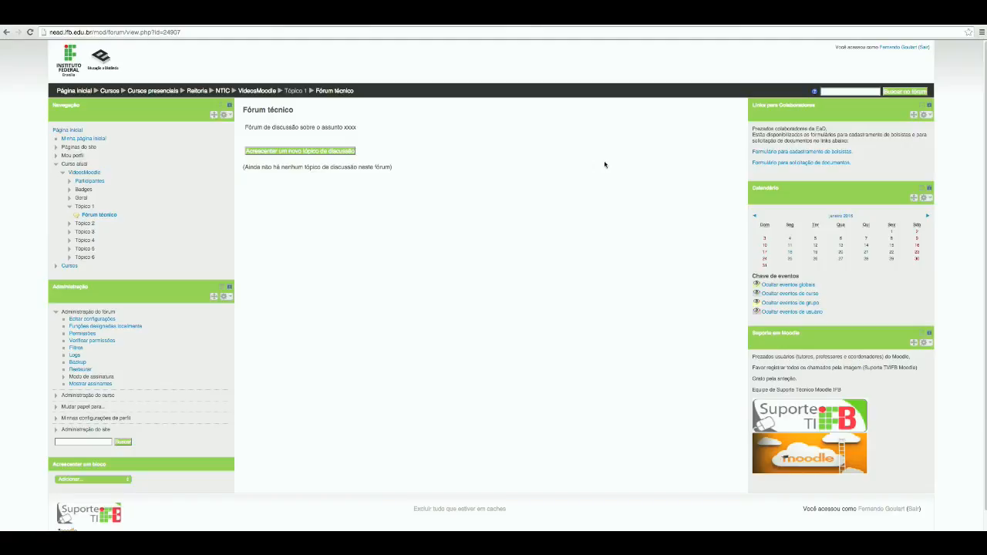
left_click(338, 153)
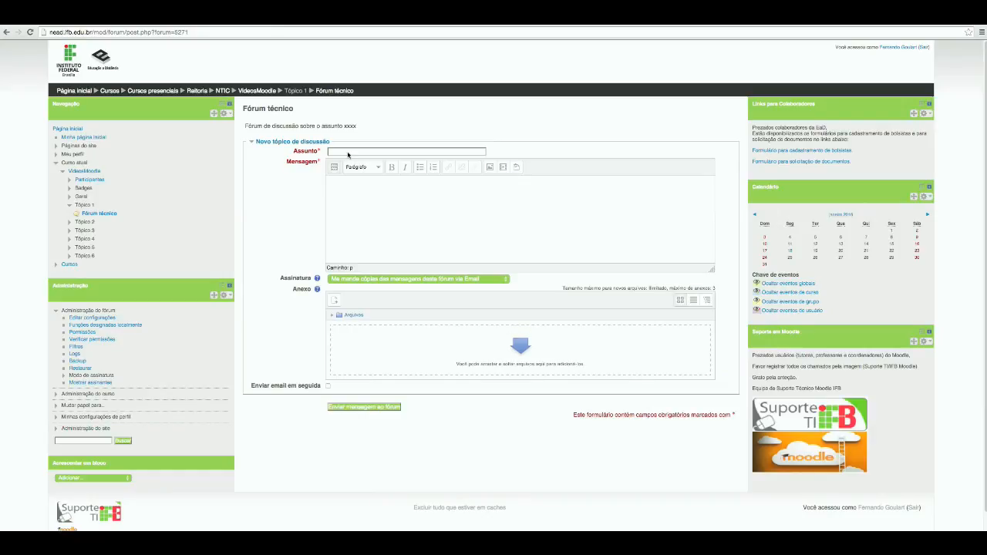
left_click(348, 152)
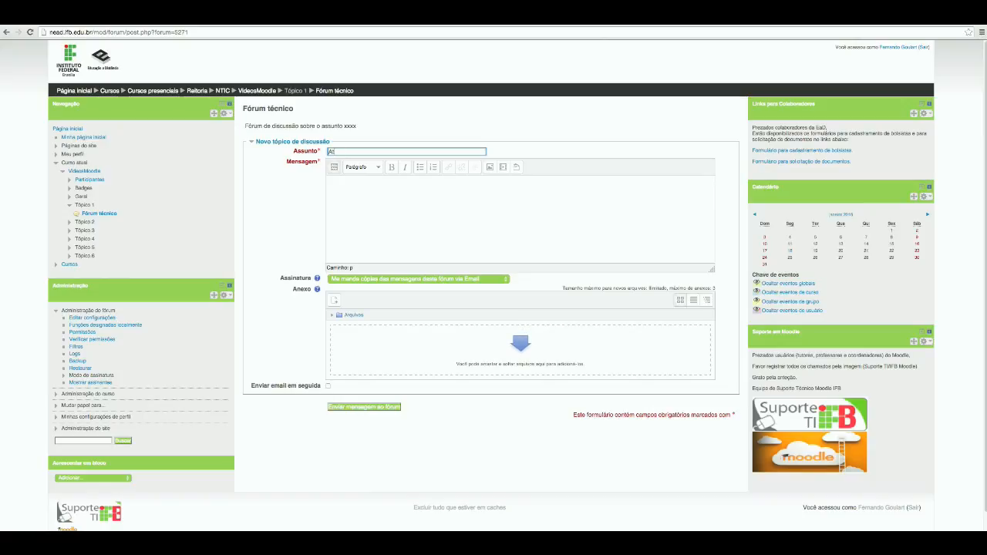
type("Atividade da aula 01")
Write the message "Escreva resuidamente o que você entendeu do assunto da aula 01", post it and return to the forum
left_click(347, 200)
type("E")
type("screva")
type(" rosuidamente o que v")
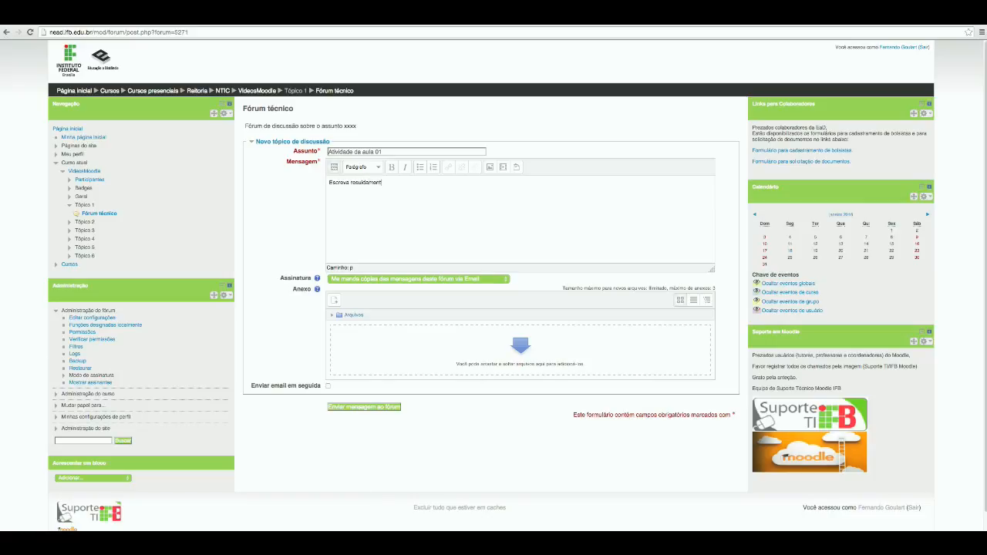
type("ocê entender")
key("BackSpace")
key("BackSpace")
type("u da")
type(" assu")
type("nto da aula")
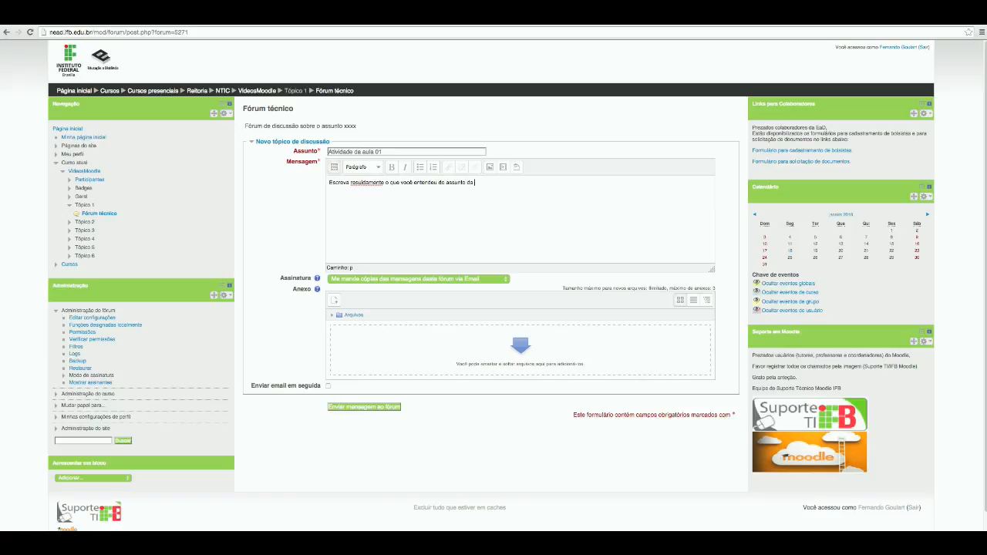
type(" 01")
left_click(387, 408)
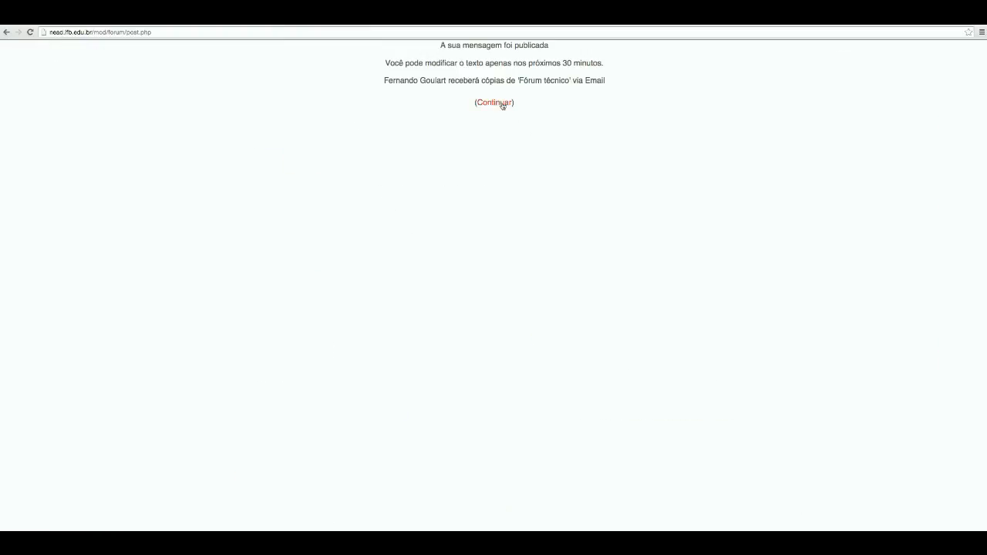
left_click(502, 102)
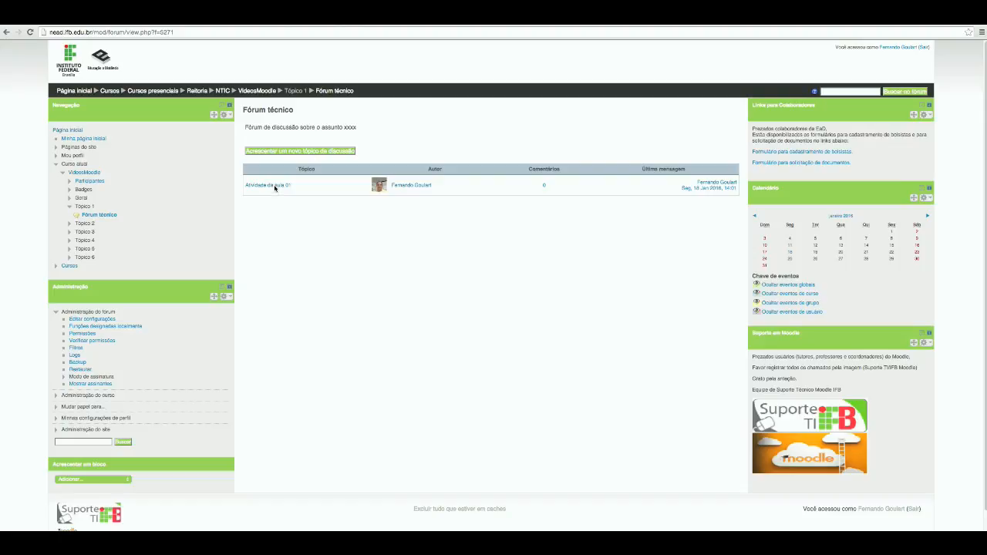
Open the Atividade da aula 01 topic, correct "resuidamente" to "resumidamente" in its message and save the change
left_click(274, 188)
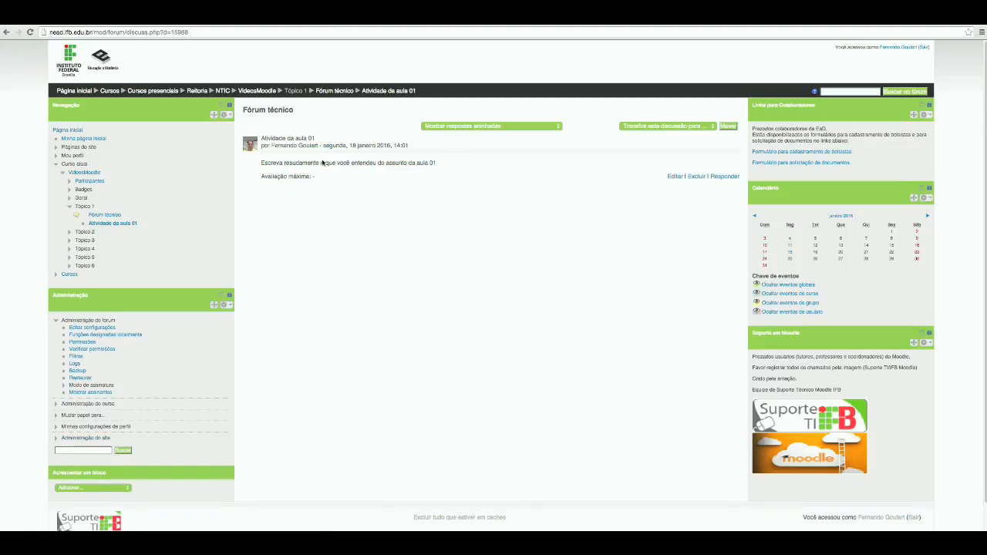
left_click(672, 178)
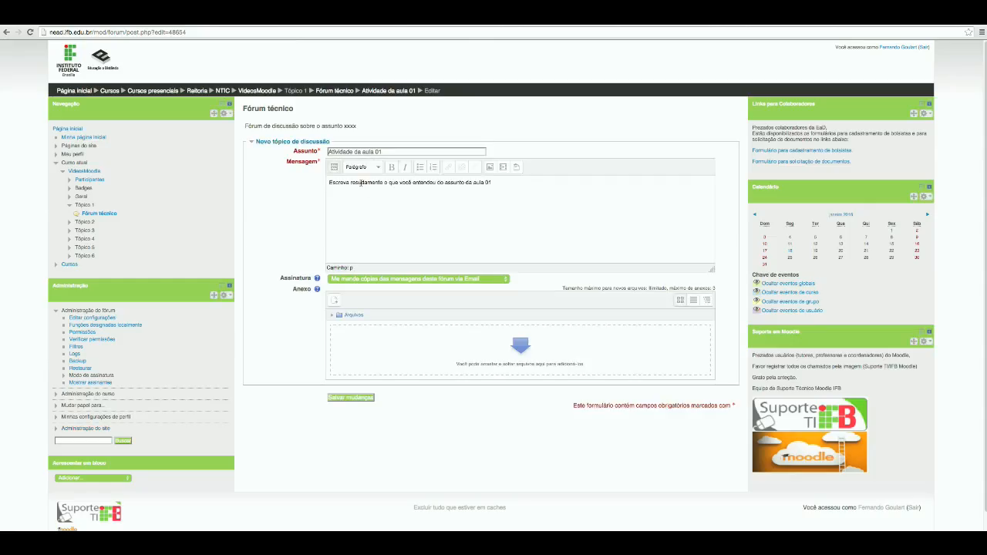
key("BackSpace")
type("mi")
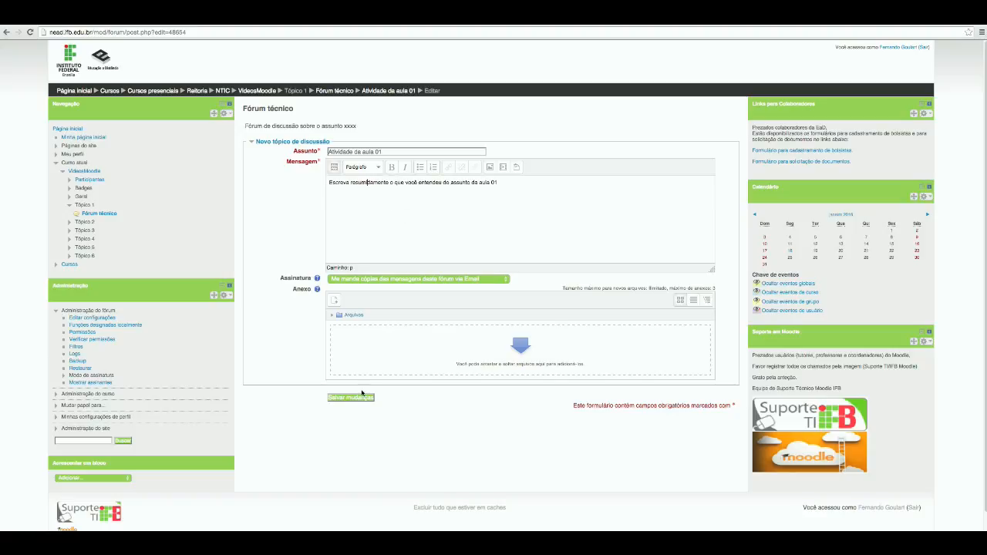
left_click(363, 397)
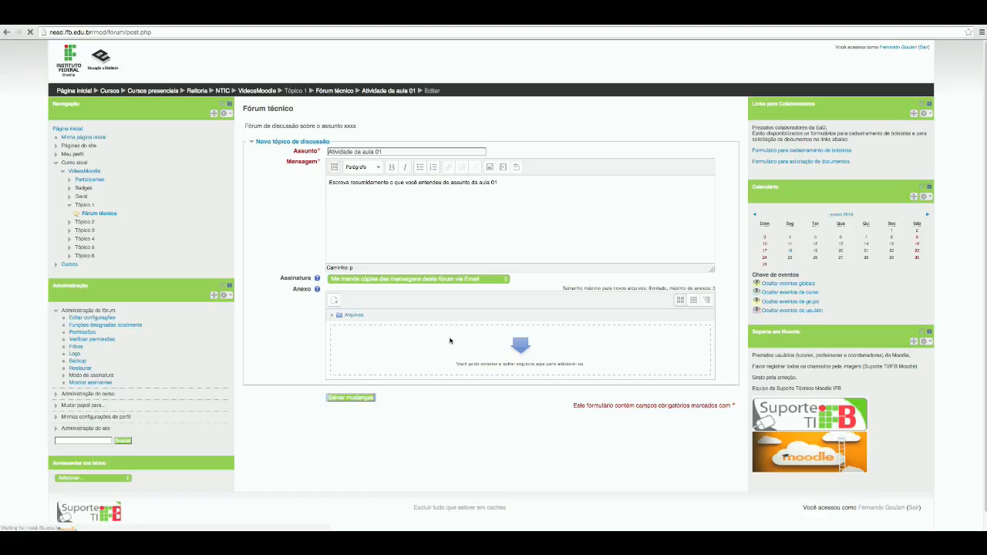